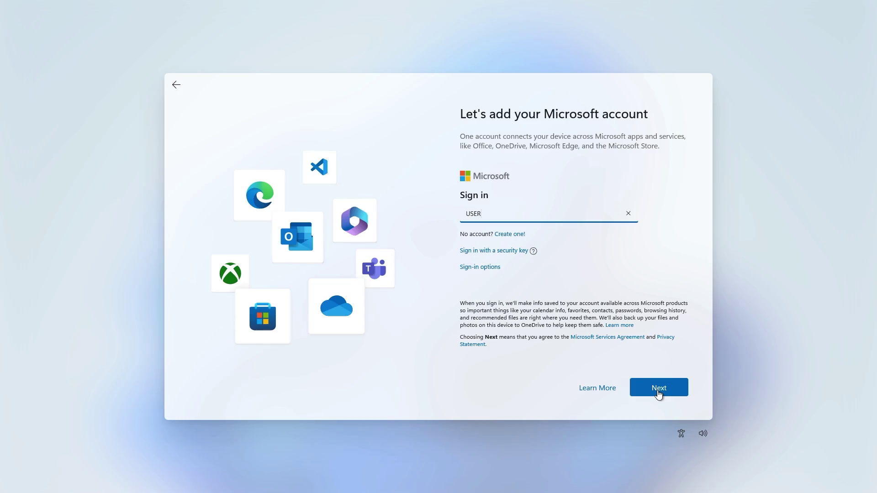
# - Submit the Microsoft account name and password, which leads to the temporarily-locked account error
pyautogui.click(657, 393)
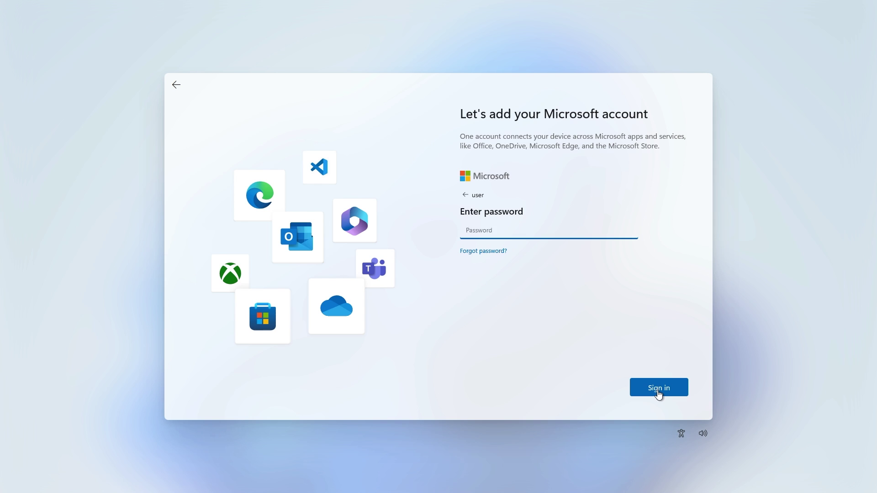
pyautogui.click(657, 394)
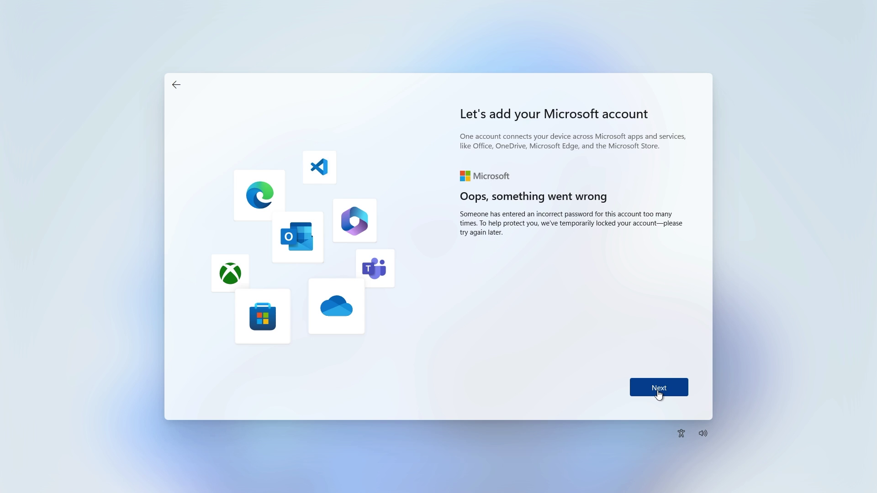
# - Continue past the 'Oops, something went wrong' locked-account message
pyautogui.click(658, 394)
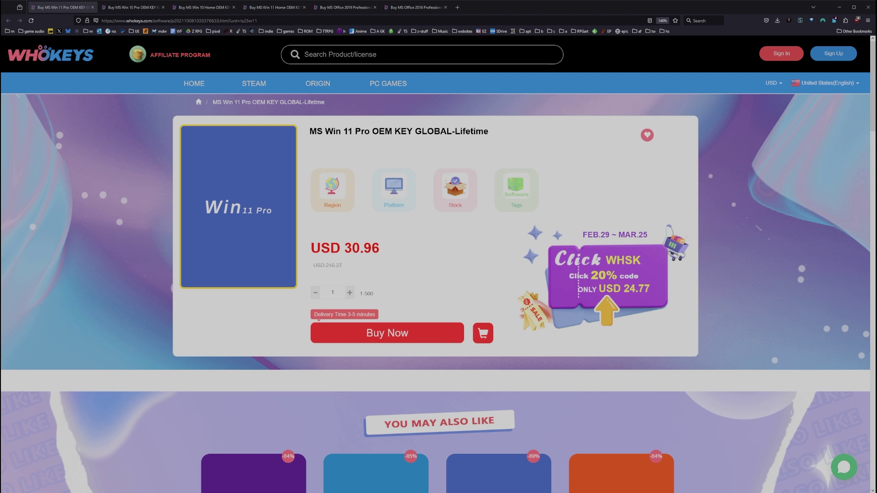
# - Apply the TS25 coupon discount to all items in the Whokeys cart
pyautogui.scroll(-3, 439, 265)
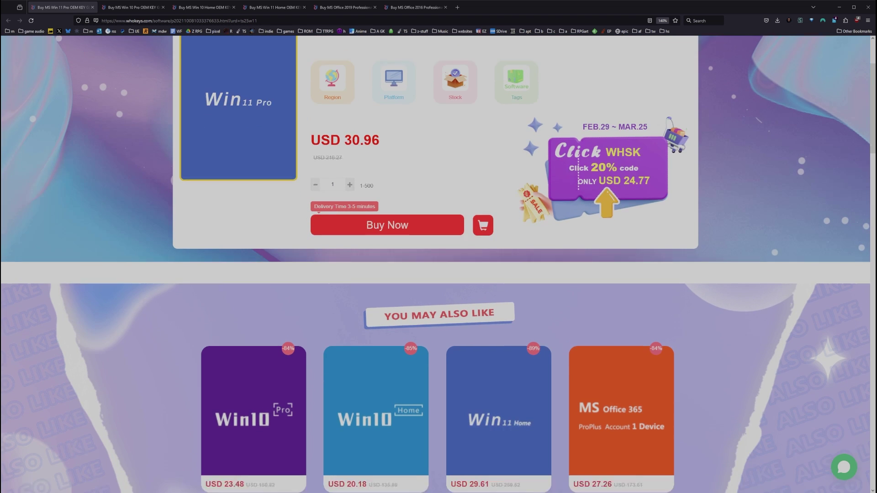
pyautogui.scroll(3, 439, 265)
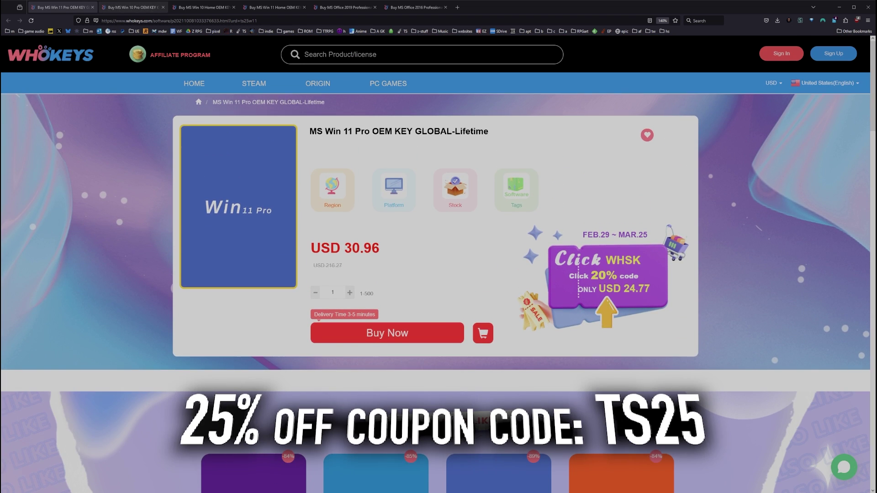
pyautogui.click(126, 8)
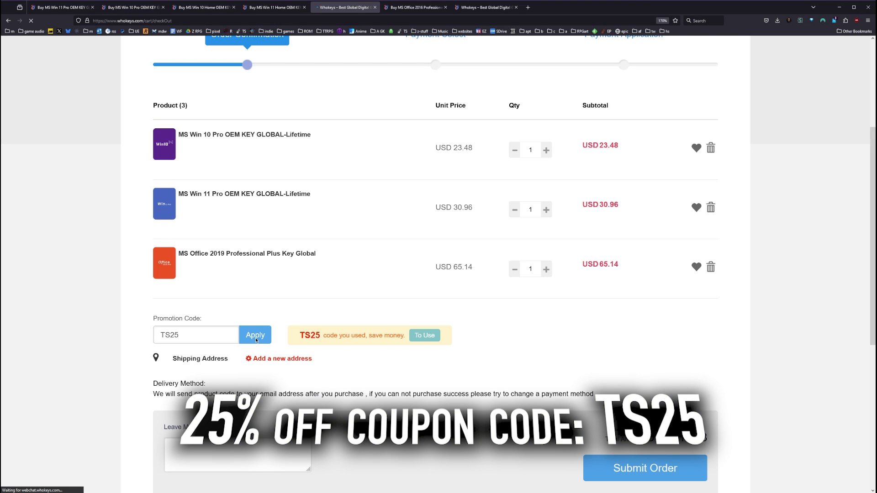
pyautogui.click(256, 335)
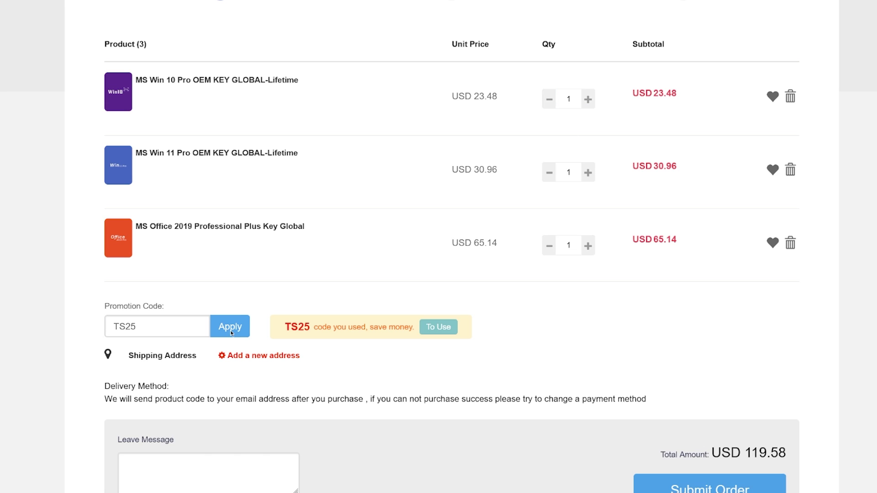
pyautogui.click(230, 326)
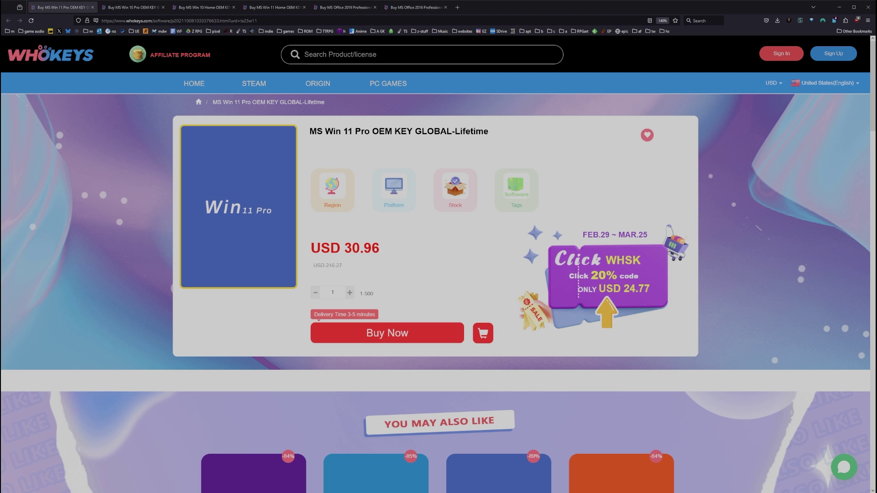
# - Browse the Win 10 Home, Win 11 Home, Office 2019 and Office 2016 Professional Plus product pages
pyautogui.click(194, 10)
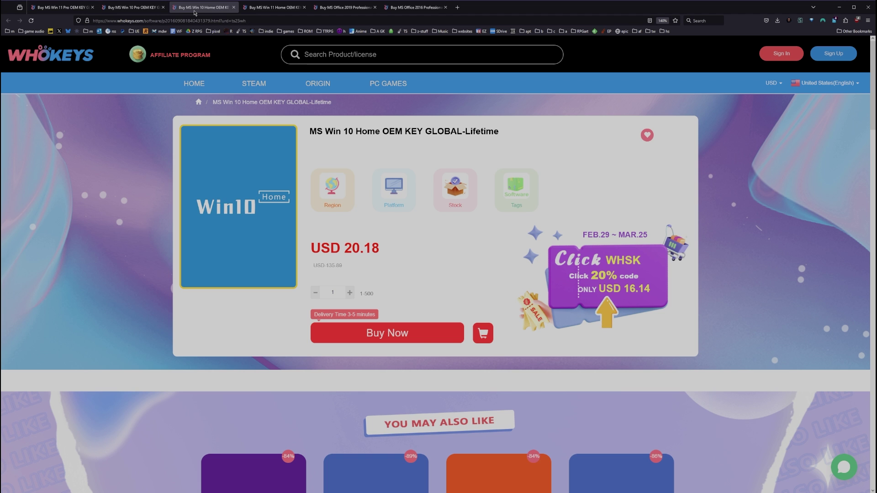
pyautogui.click(260, 8)
pyautogui.click(343, 8)
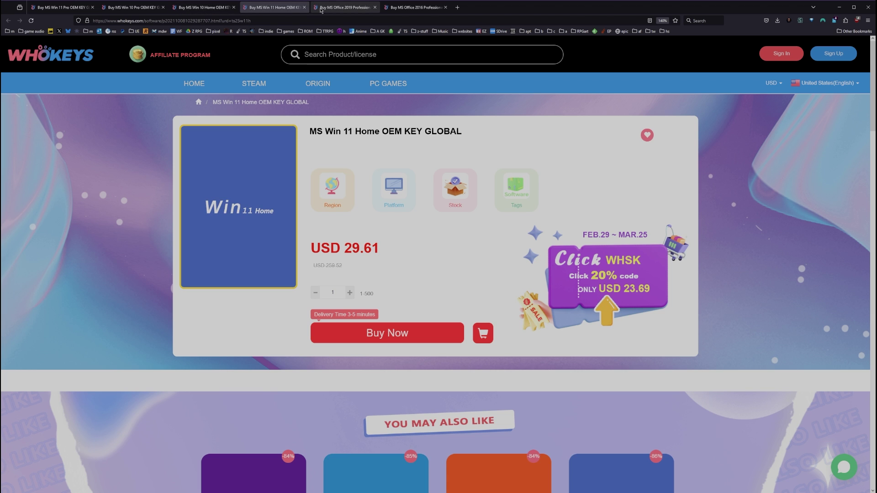
pyautogui.click(420, 8)
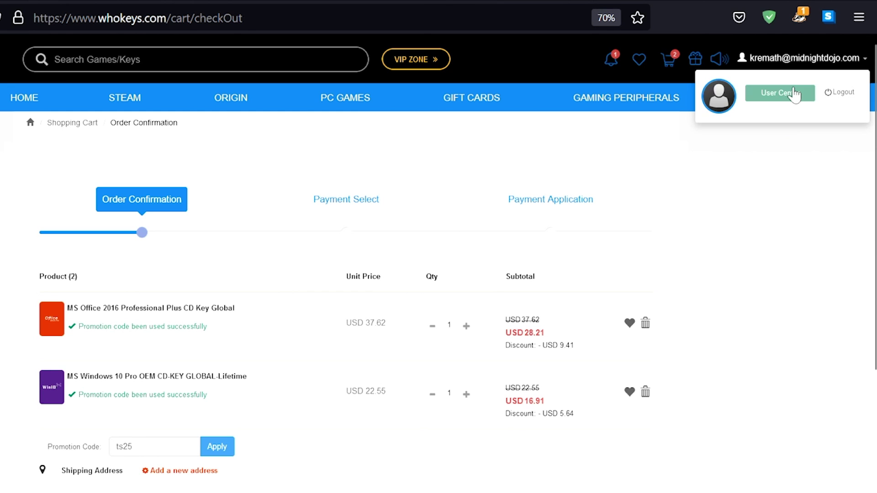
# - Open My Purchased Orders in the User Center and view the Windows 10 Pro product key
pyautogui.click(794, 95)
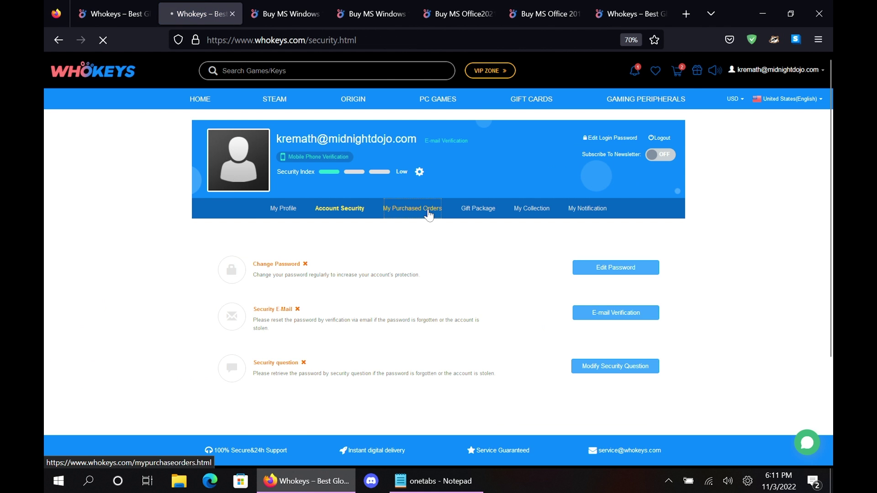
pyautogui.click(415, 209)
pyautogui.click(601, 326)
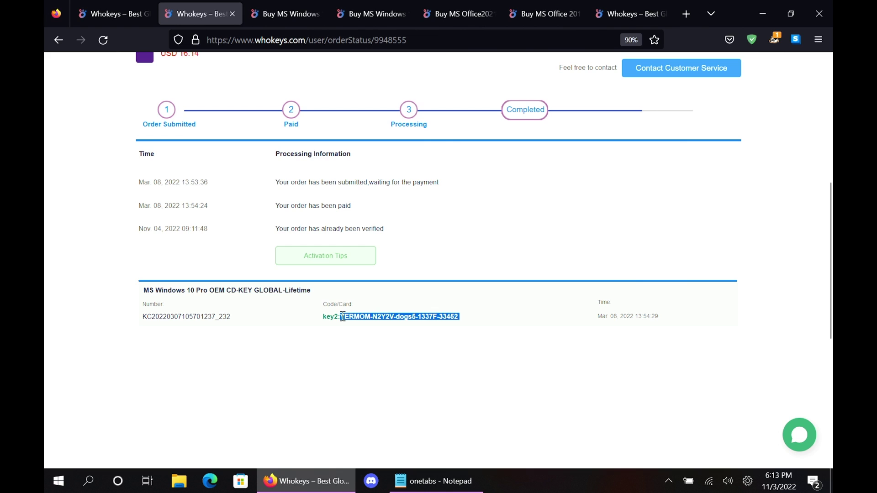
# - Find activation settings through Start search and paste in the purchased product key
pyautogui.press('super')
pyautogui.write('activation settings')
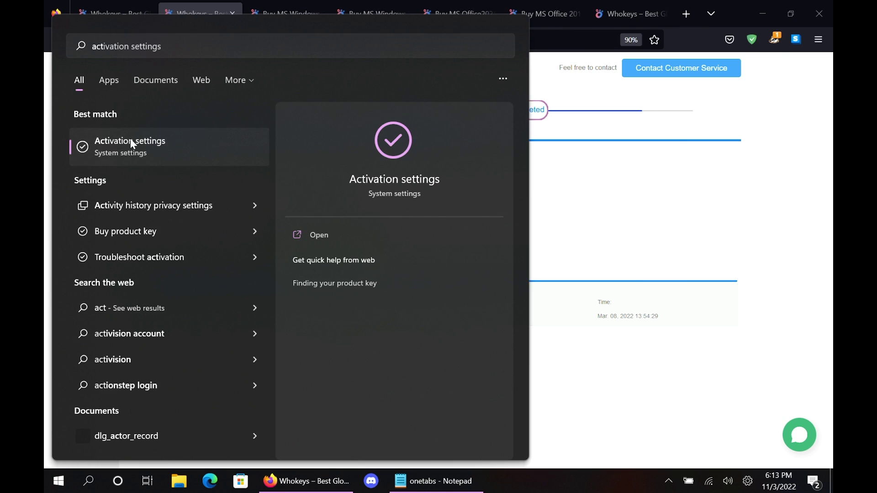
pyautogui.click(130, 142)
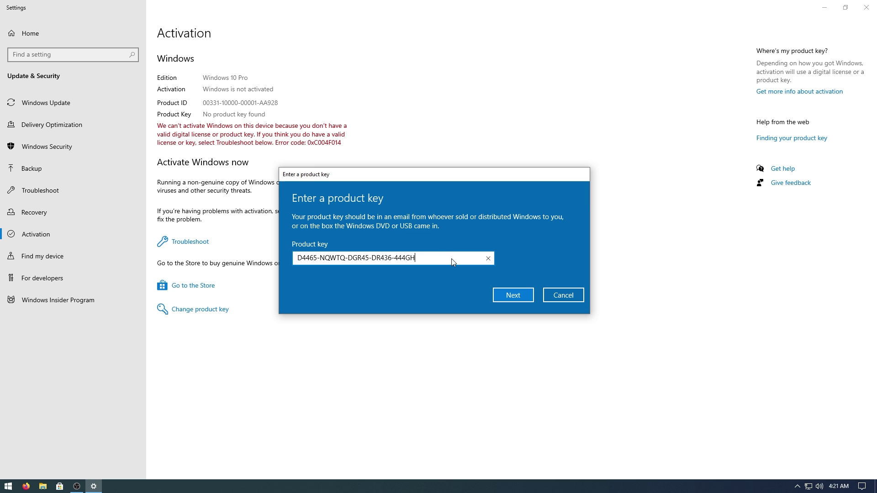
pyautogui.hotkey('ctrl', 'a')
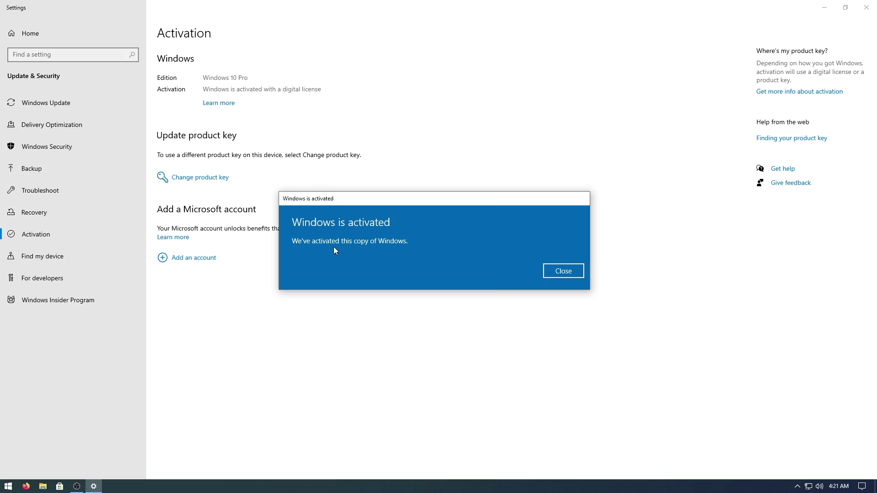
pyautogui.middleClick(71, 156)
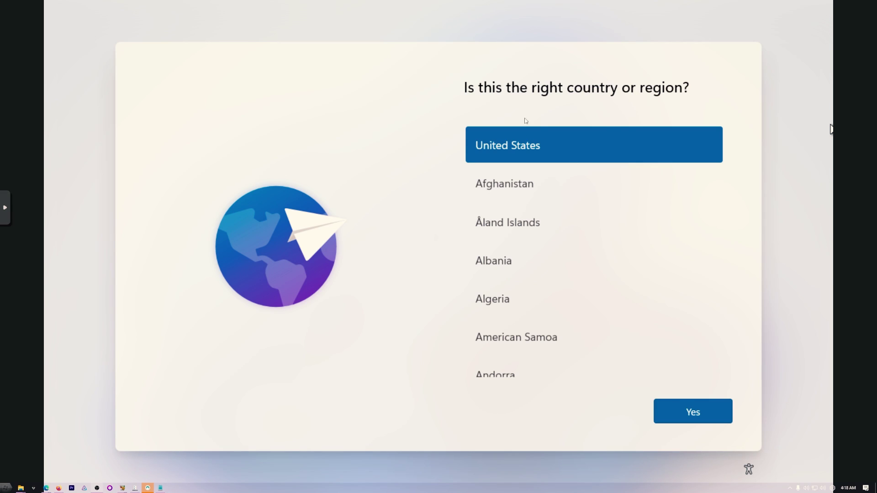
# - Confirm United States as the region and name the device win11test
pyautogui.click(693, 410)
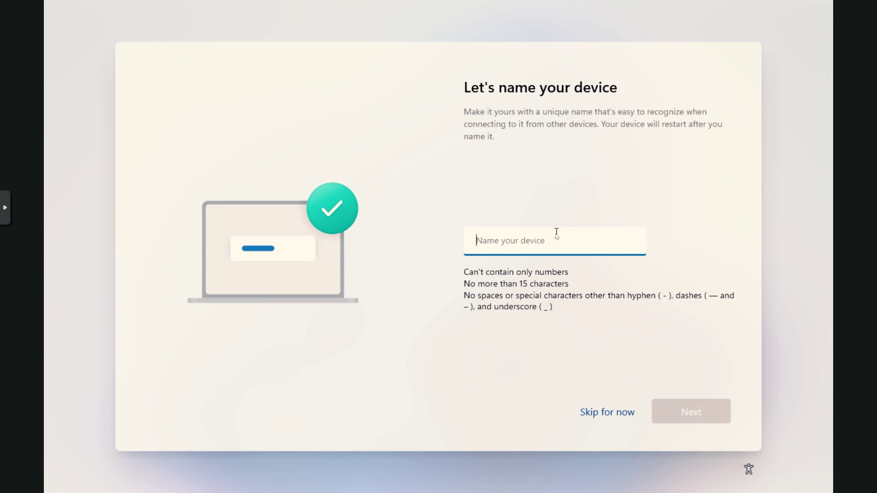
pyautogui.write('win11test')
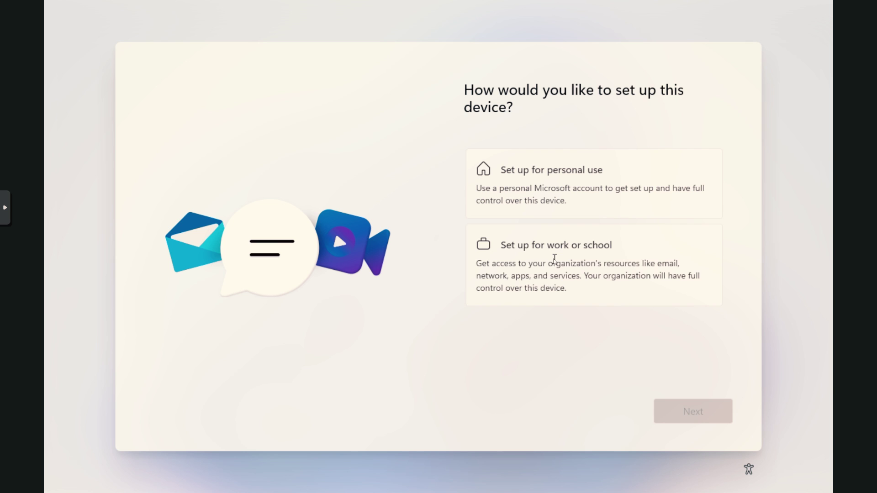
# - Choose work or school setup, then switch the sign-in option to 'Domain join instead'
pyautogui.click(554, 259)
pyautogui.click(685, 415)
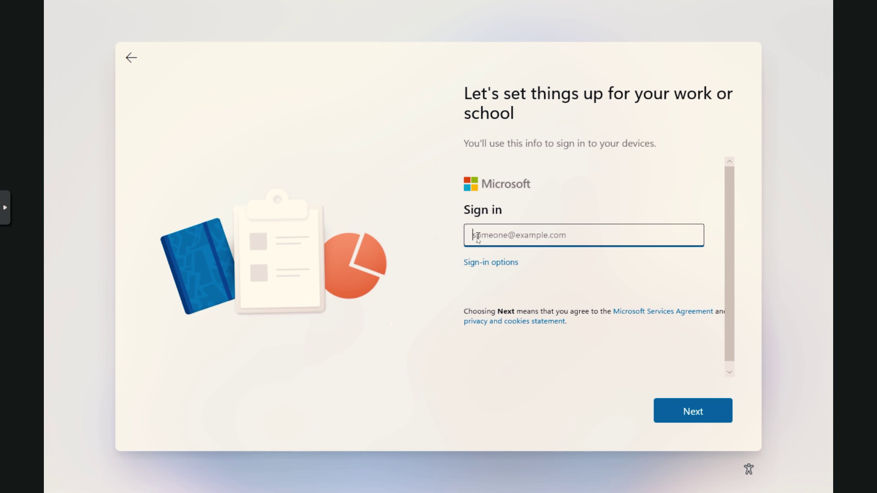
pyautogui.click(487, 263)
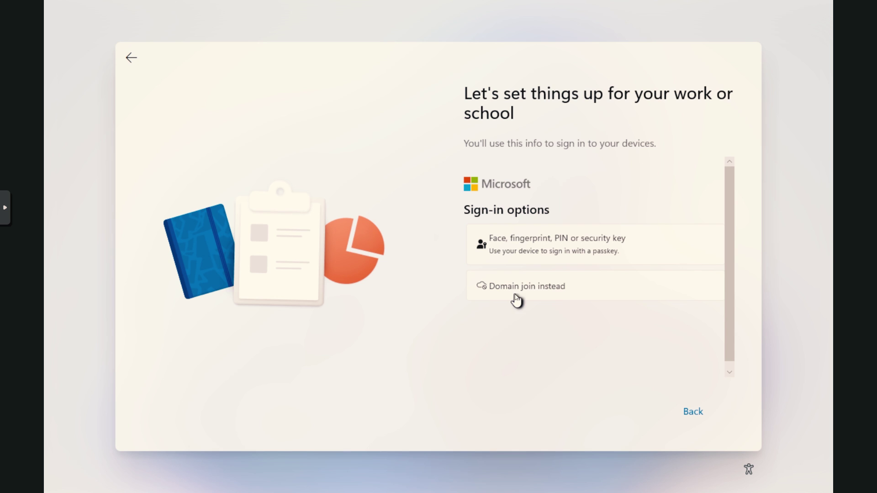
pyautogui.click(524, 295)
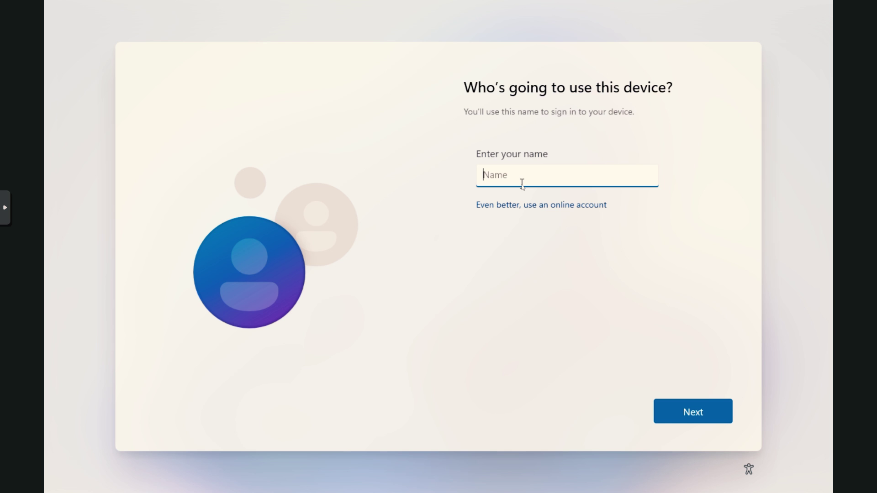
# - Advance from the 'Who's going to use this device?' page to password creation
pyautogui.press('Return')
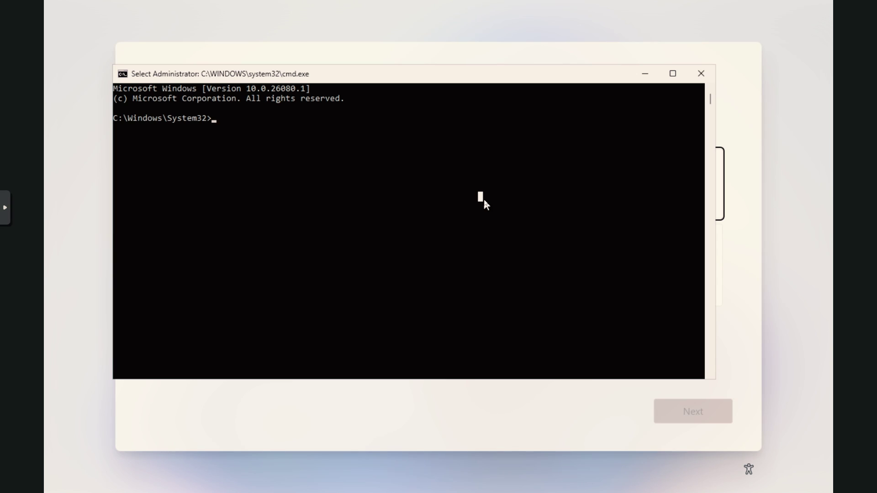
# - Run the oobe\bypassnro bypass command in the administrator Command Prompt
pyautogui.write('oobe')
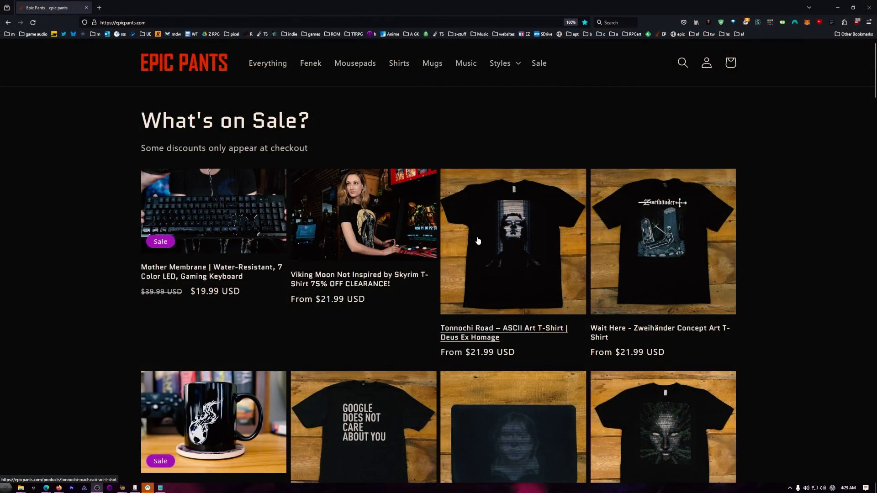
# - Scroll through the Fenek Swift Gaming Mouse page to its description and specs
pyautogui.scroll(-5, 542, 196)
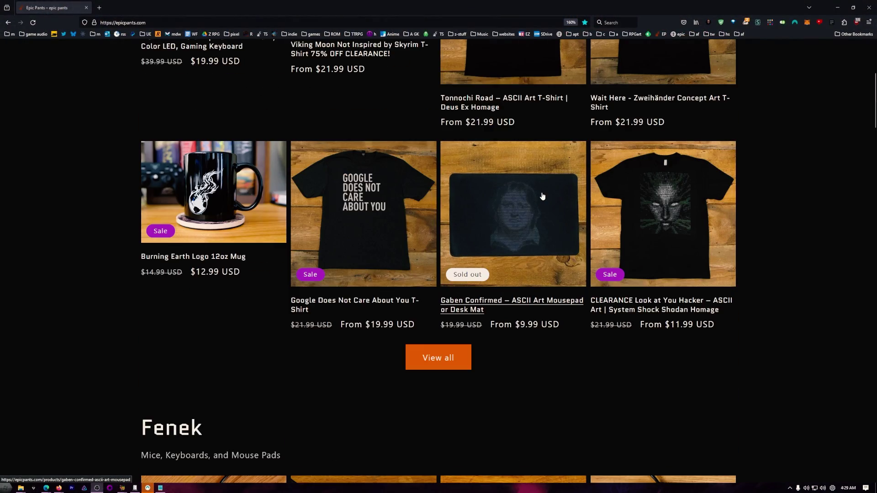
pyautogui.scroll(-5, 467, 177)
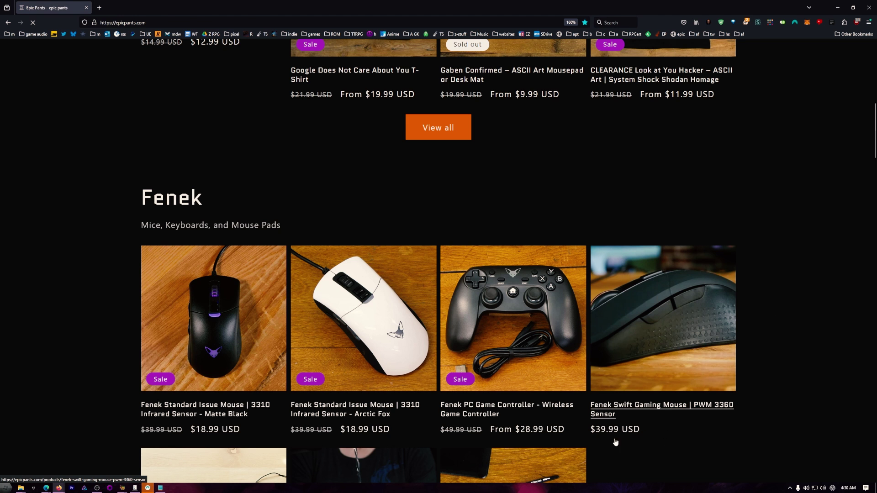
pyautogui.scroll(-10, 341, 287)
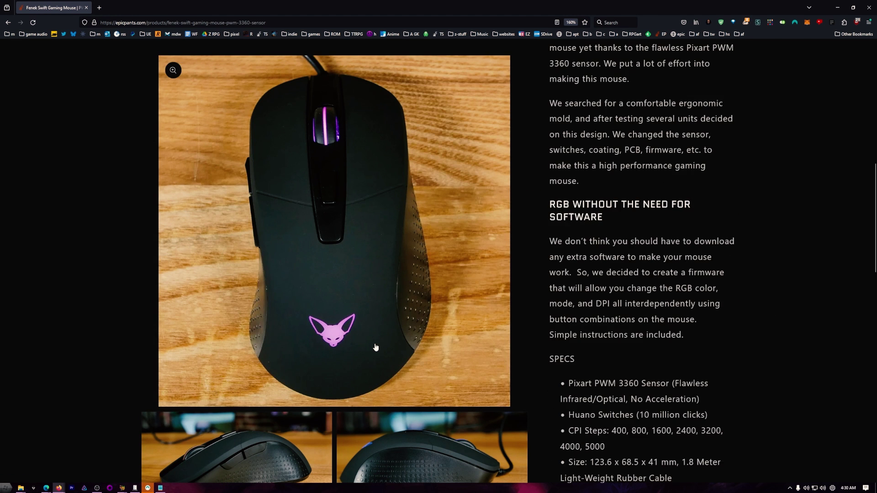
pyautogui.scroll(-7, 410, 161)
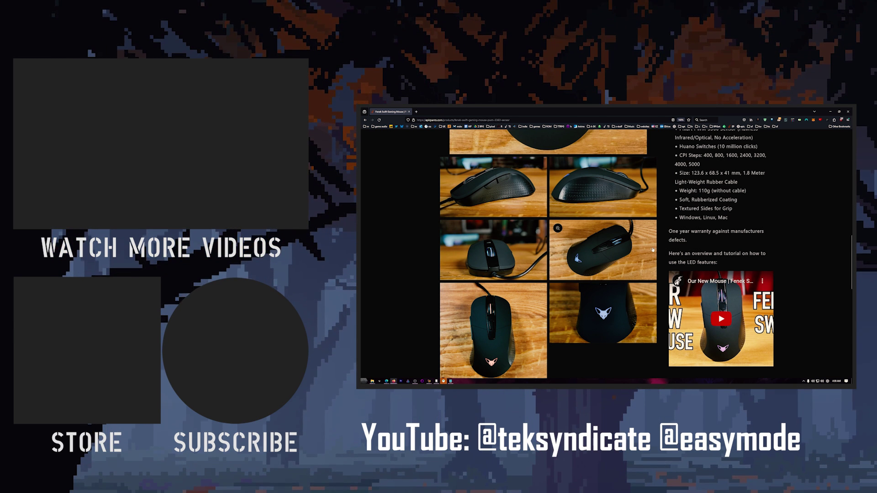
# - Scroll to the 'You may also like' suggestions showing the $19.99 Mother Membrane keyboard
pyautogui.scroll(-10, 652, 249)
pyautogui.scroll(3, 652, 249)
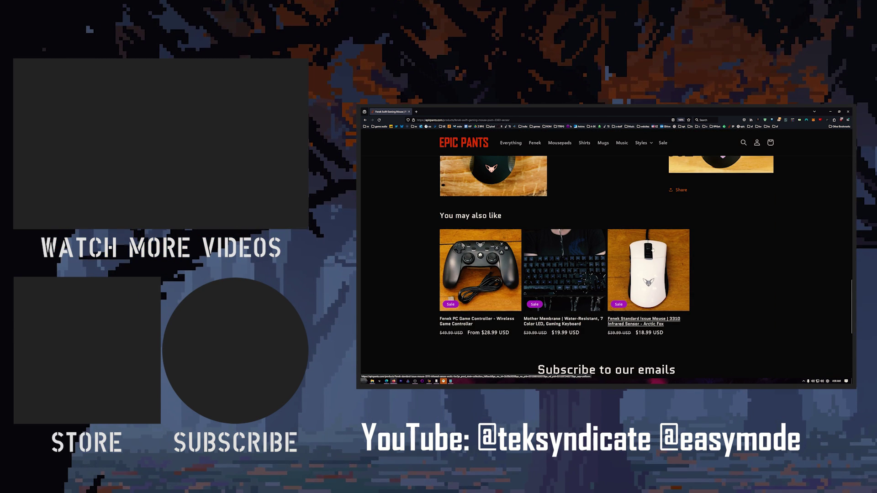
pyautogui.scroll(3, 652, 250)
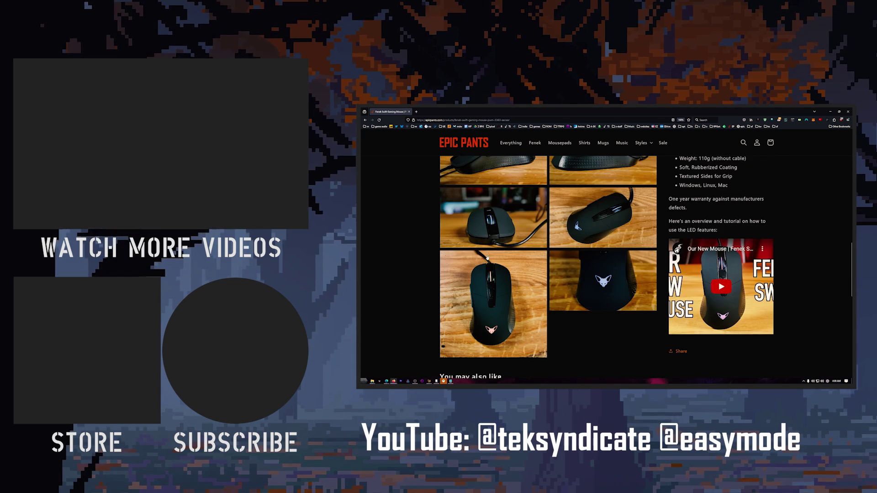
pyautogui.scroll(5, 487, 258)
pyautogui.scroll(-9, 542, 262)
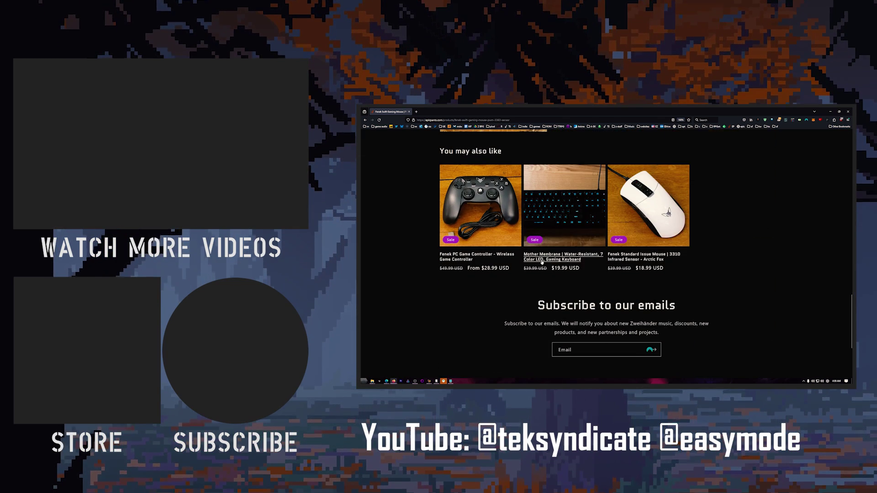